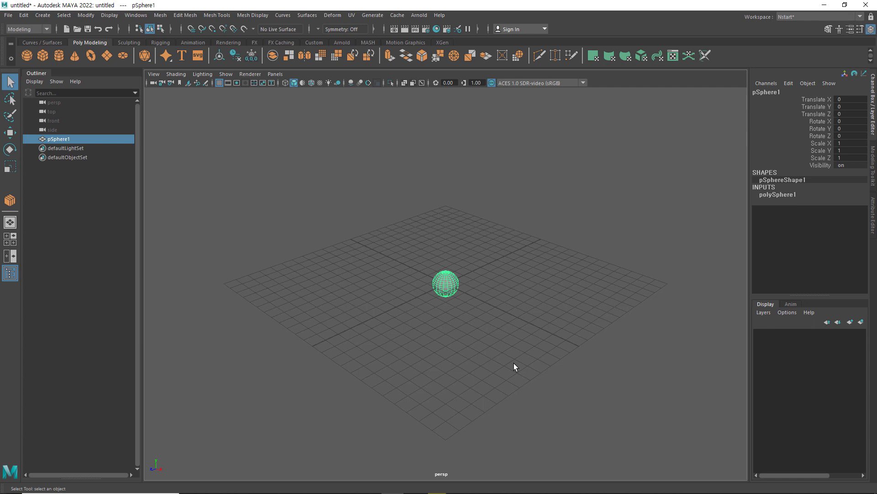
# Step: Move the polygon sphere along the X axis to about -3.4
pyautogui.press('w')
pyautogui.moveTo(479, 300); pyautogui.dragTo(446, 283)
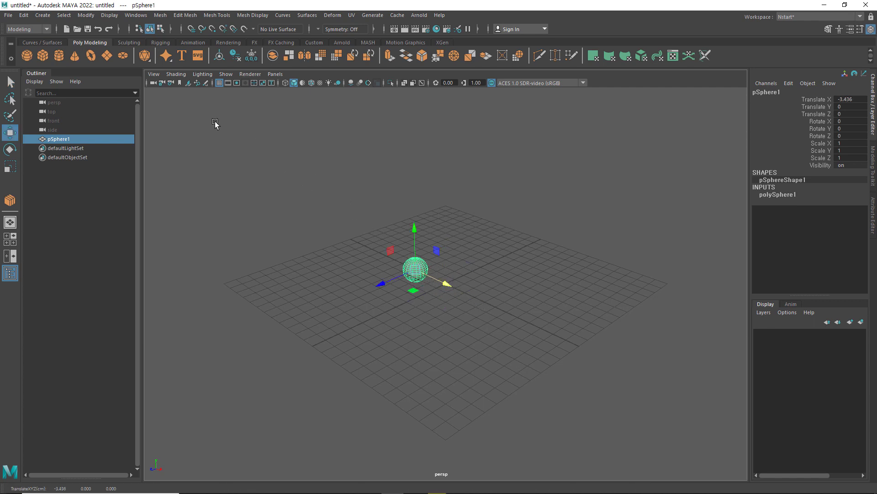
# Step: Create a NURBS sphere and move it along the X axis to about 1.4
pyautogui.click(55, 43)
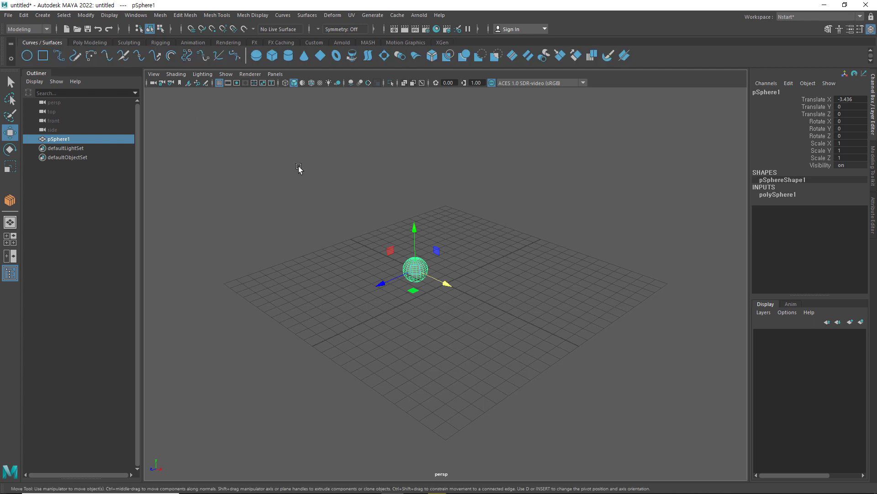
pyautogui.click(257, 56)
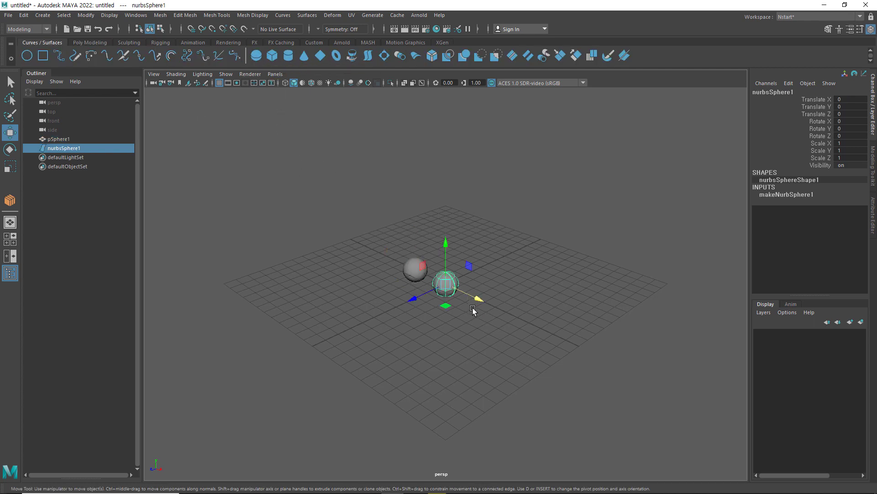
pyautogui.moveTo(479, 299); pyautogui.dragTo(490, 304)
# Step: Select both spheres and move them together, bringing the NURBS sphere to about 3.38 on X and -0.25 on Y
pyautogui.scroll(4, 417, 296)
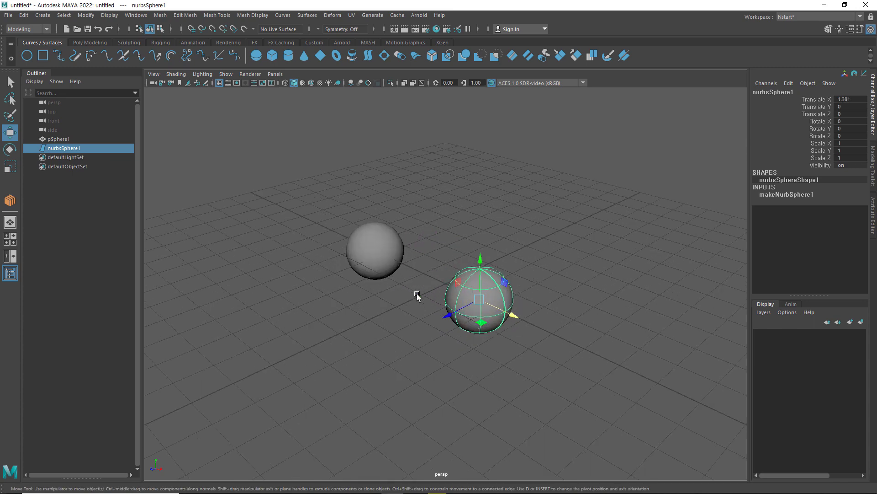
pyautogui.scroll(2, 414, 298)
pyautogui.click(443, 226)
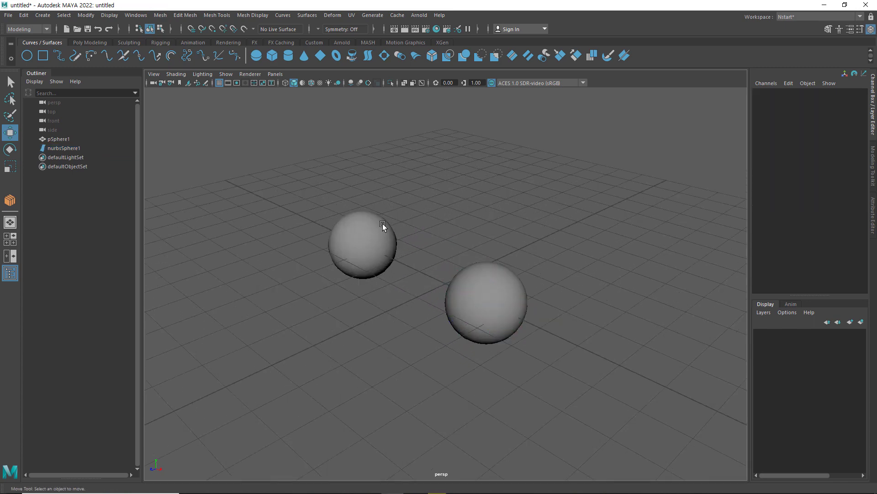
pyautogui.click(374, 228)
pyautogui.keyDown('shift'); pyautogui.click(486, 289); pyautogui.keyUp('shift')
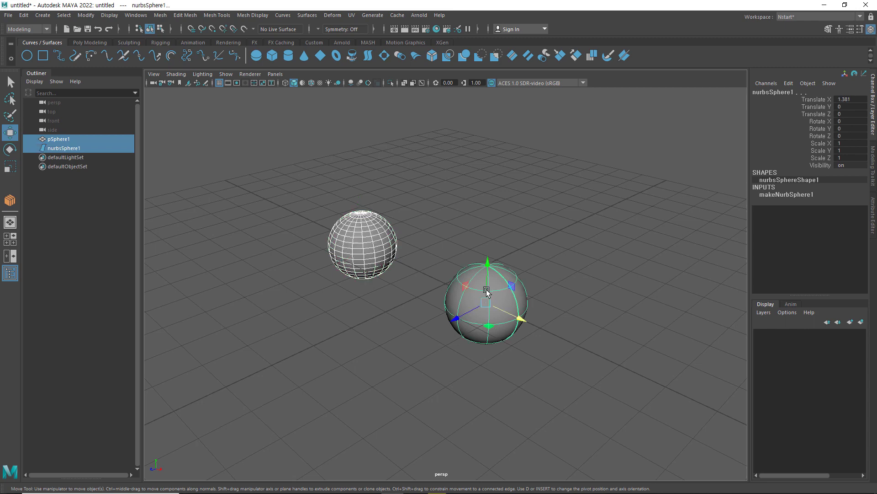
pyautogui.scroll(1, 426, 317)
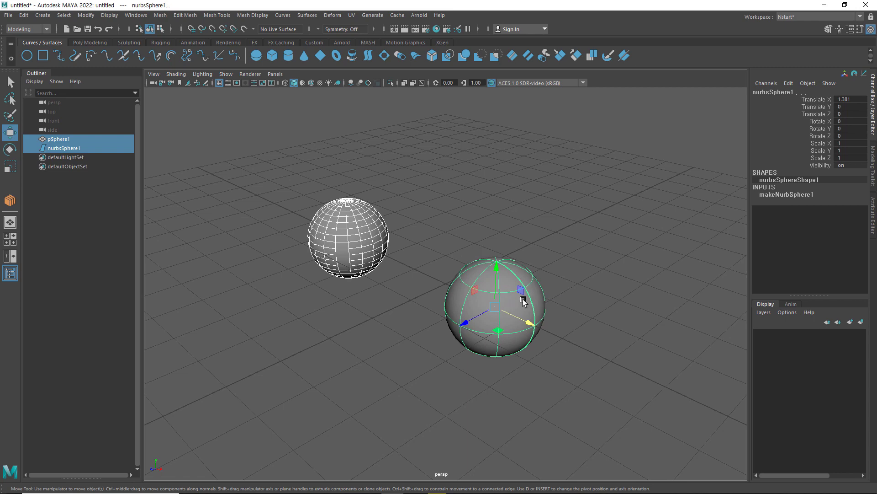
pyautogui.scroll(3, 393, 273)
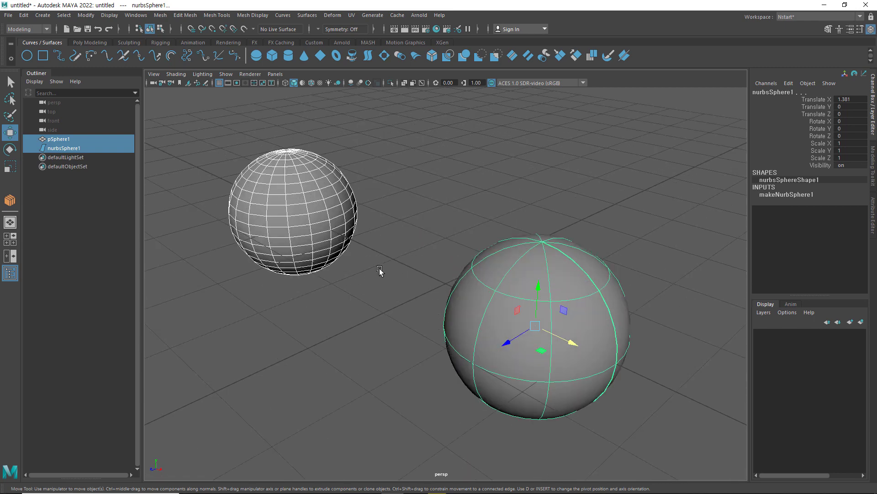
pyautogui.moveTo(384, 276); pyautogui.dragTo(440, 320, button='middle')
pyautogui.scroll(3, 283, 225)
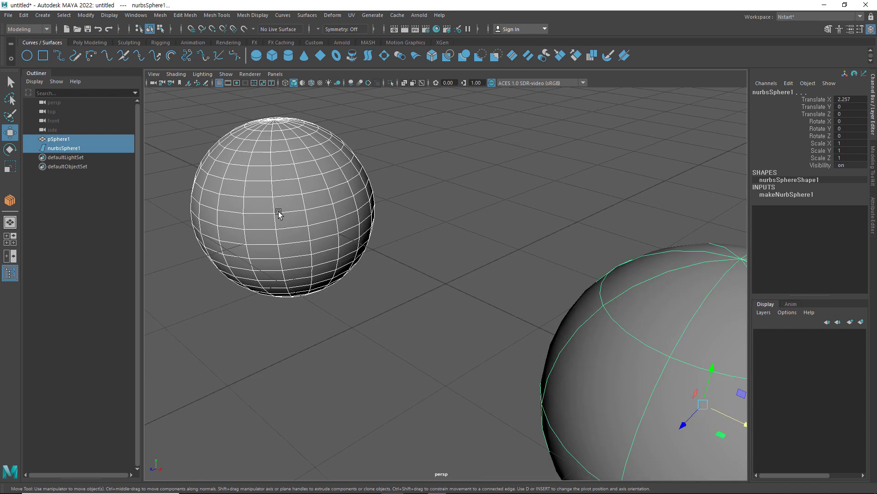
pyautogui.moveTo(279, 212); pyautogui.dragTo(428, 281, button='middle')
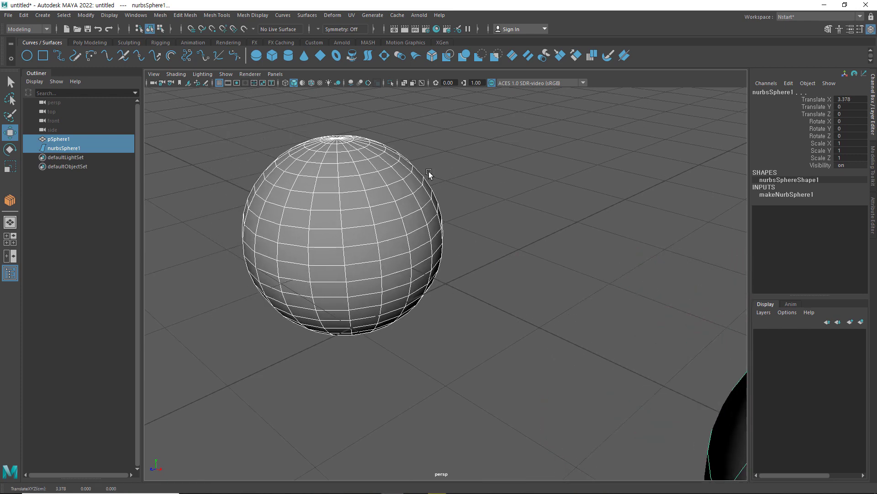
pyautogui.scroll(3, 416, 164)
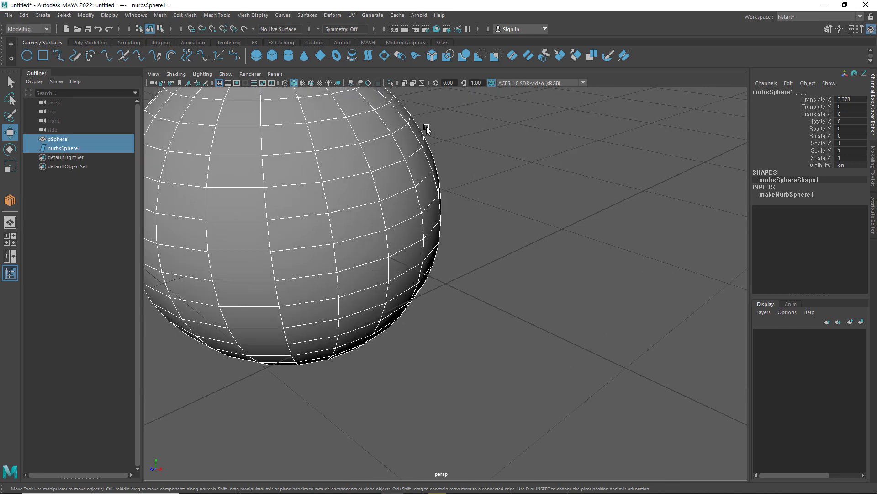
pyautogui.scroll(1, 429, 132)
pyautogui.moveTo(432, 136); pyautogui.dragTo(432, 187, button='middle')
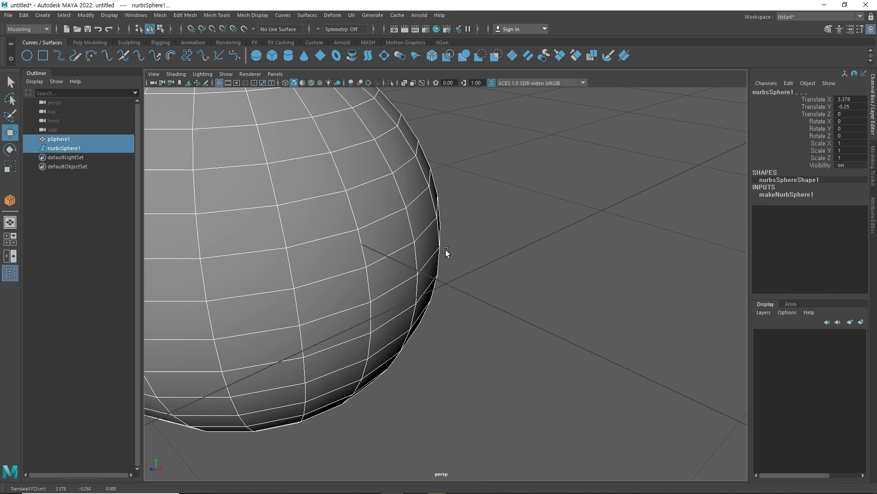
# Step: Examine the polygon sphere's wireframe and silhouette from different viewing distances
pyautogui.scroll(-1, 443, 270)
pyautogui.scroll(-2, 443, 270)
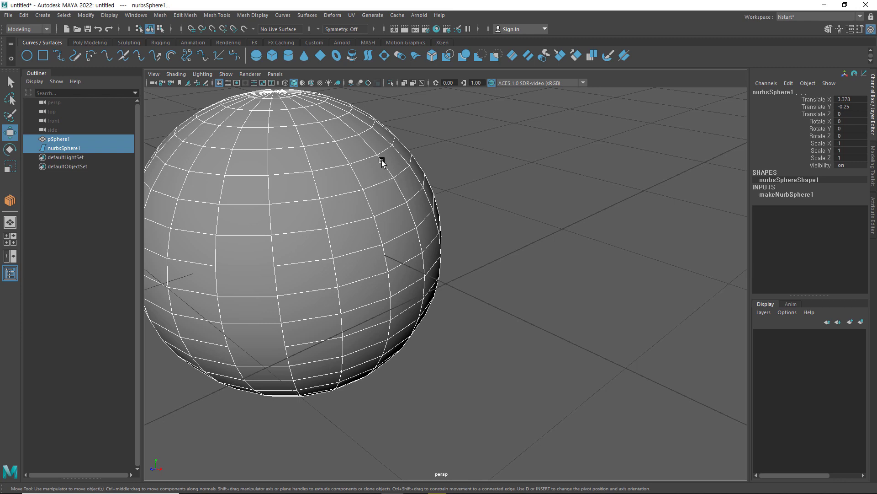
pyautogui.scroll(-3, 448, 219)
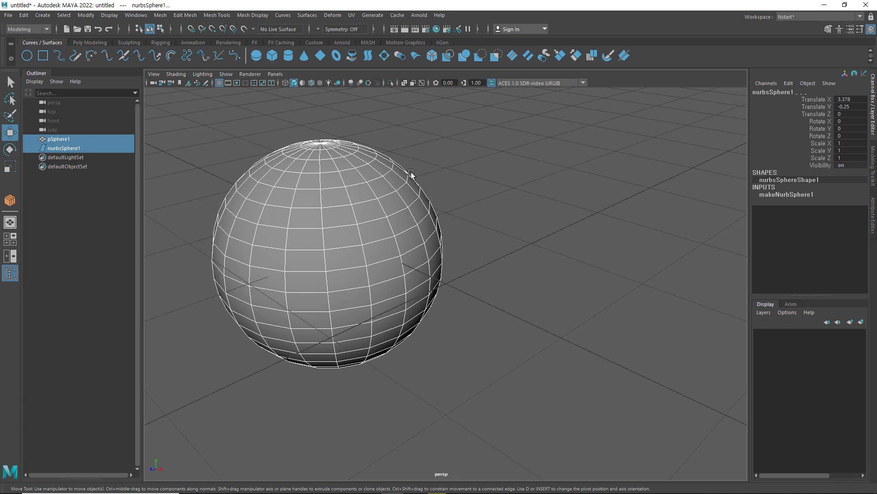
pyautogui.keyDown('alt'); pyautogui.moveTo(523, 295); pyautogui.dragTo(470, 276, button='right'); pyautogui.keyUp('alt')
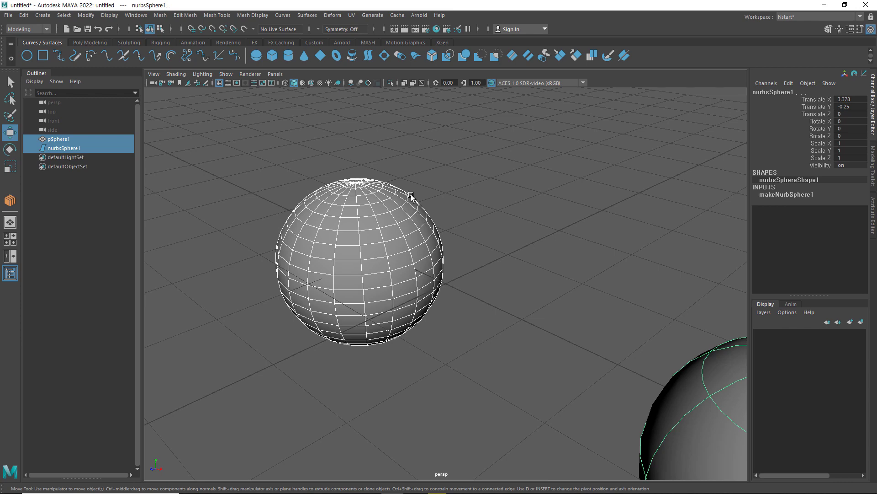
pyautogui.scroll(6, 410, 195)
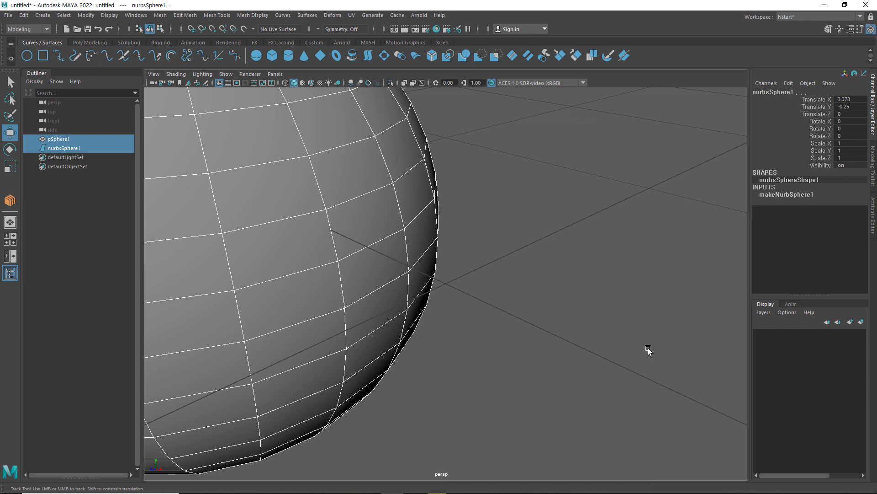
pyautogui.keyDown('alt'); pyautogui.moveTo(648, 351); pyautogui.dragTo(316, 214, button='middle'); pyautogui.keyUp('alt')
pyautogui.scroll(-2, 544, 341)
pyautogui.scroll(-5, 544, 341)
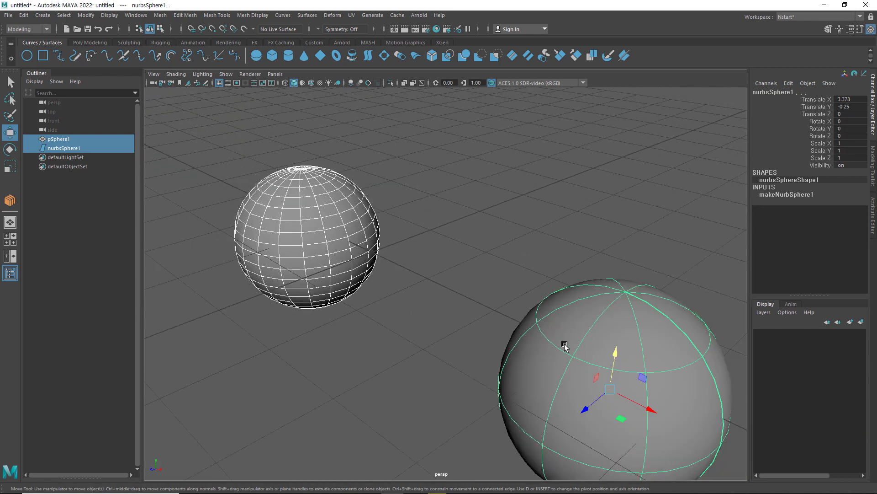
# Step: Examine the NURBS sphere's surface curves and silhouette up close, both deselected and selected
pyautogui.keyDown('alt'); pyautogui.moveTo(554, 320); pyautogui.dragTo(439, 254, button='middle'); pyautogui.keyUp('alt')
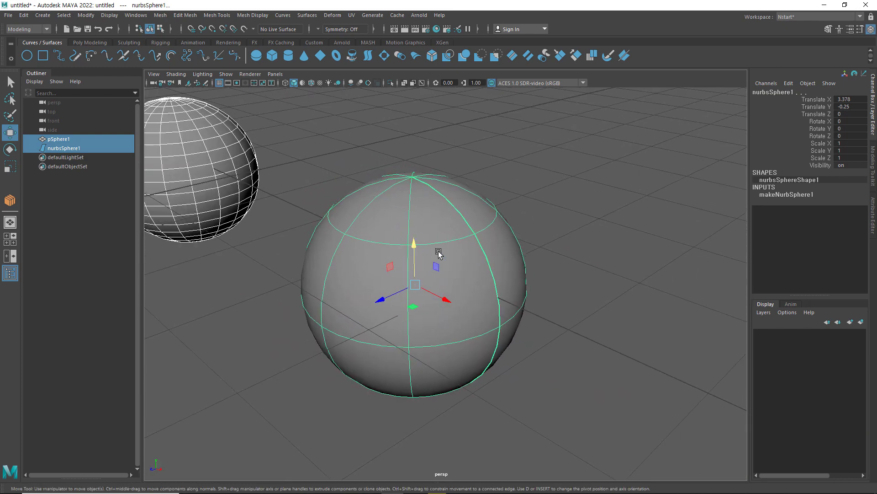
pyautogui.scroll(2, 439, 252)
pyautogui.scroll(2, 439, 253)
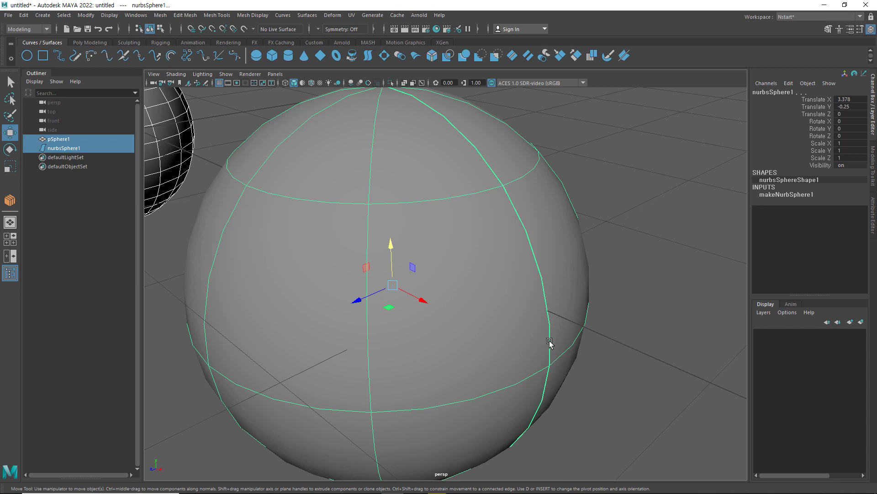
pyautogui.click(615, 286)
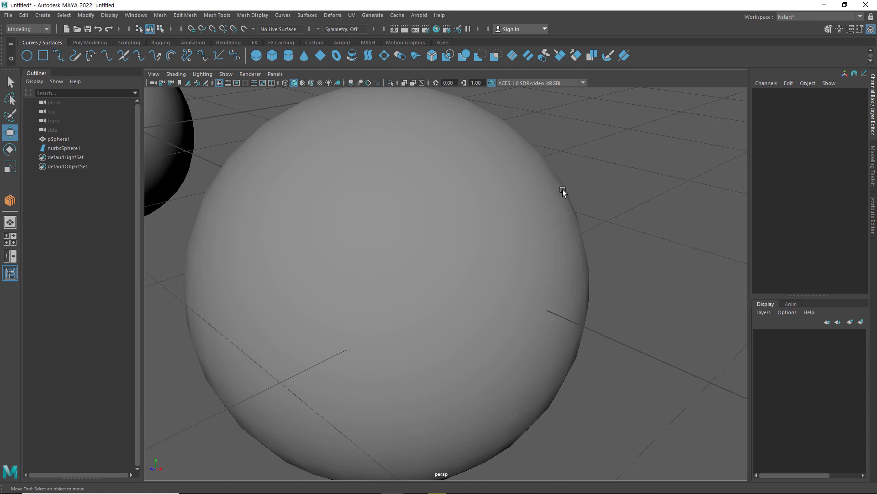
pyautogui.click(533, 267)
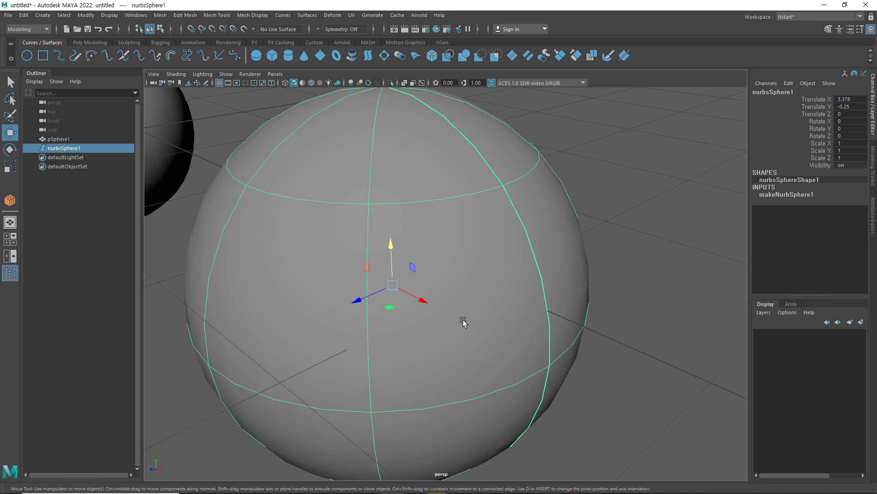
pyautogui.scroll(-4, 463, 322)
pyautogui.scroll(-2, 463, 323)
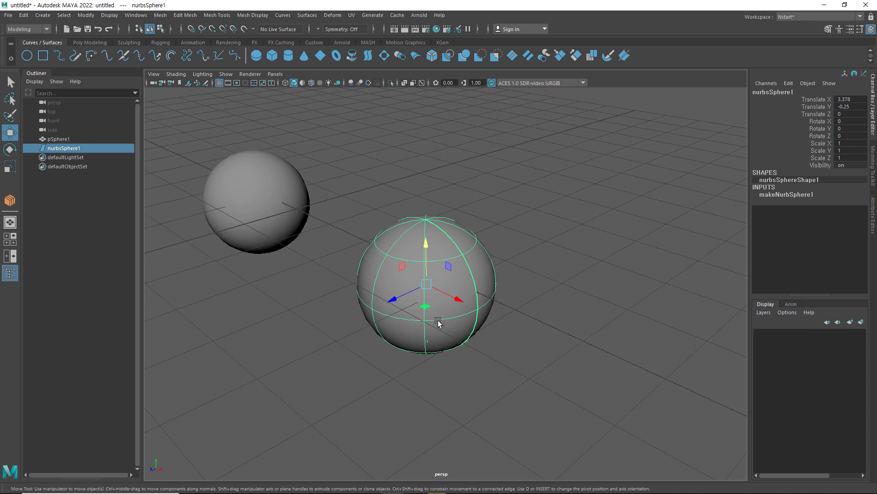
pyautogui.keyDown('alt'); pyautogui.moveTo(438, 322); pyautogui.dragTo(520, 338, button='middle'); pyautogui.keyUp('alt')
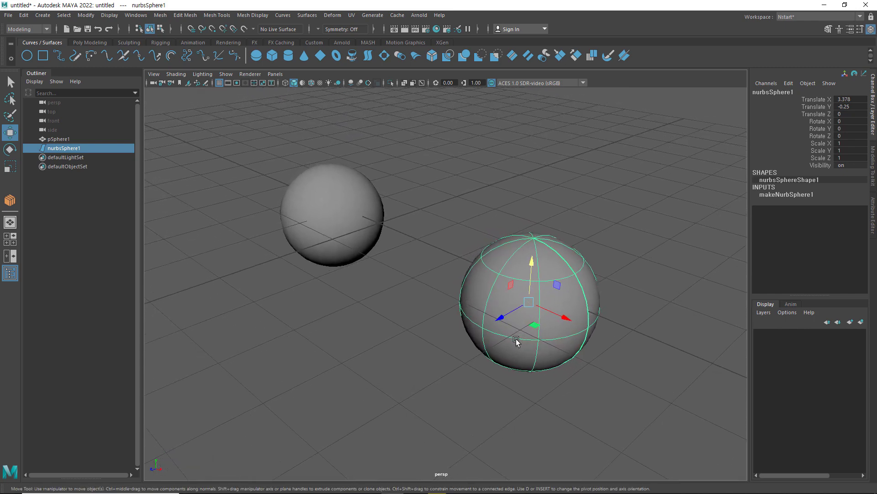
# Step: Review the component modes offered for the polygon sphere and for the NURBS sphere, then clear the selection
pyautogui.click(357, 230)
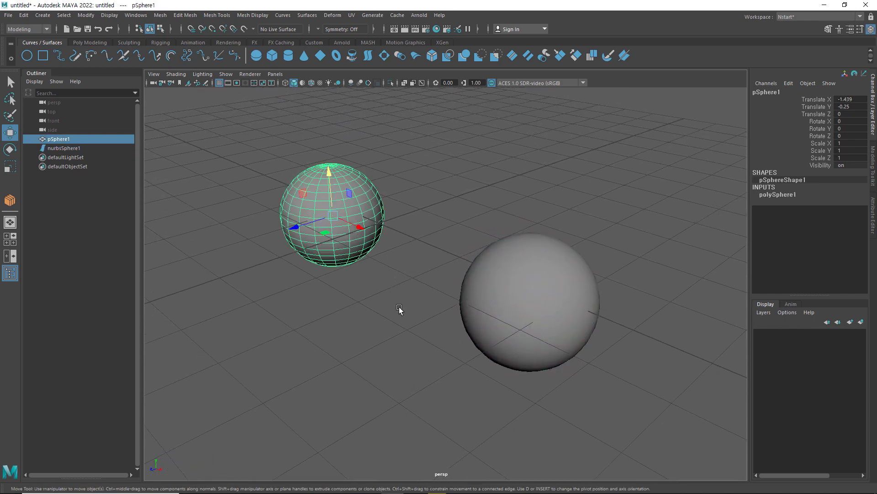
pyautogui.rightClick(360, 199)
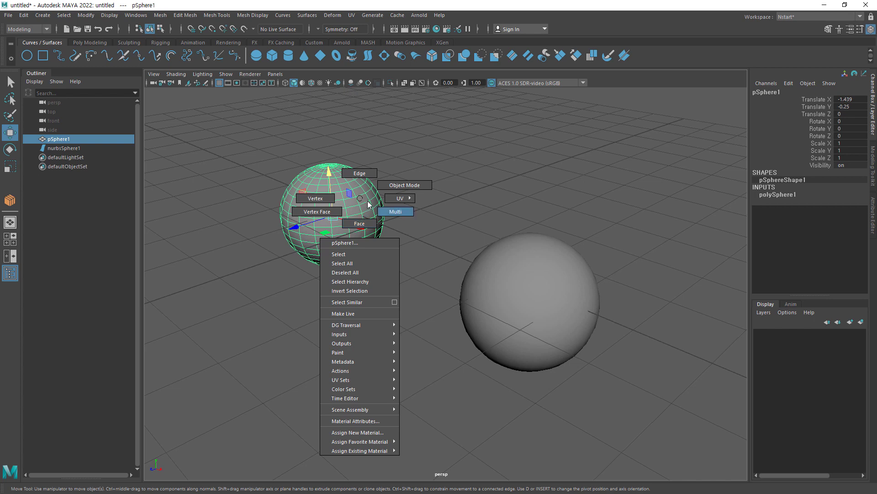
pyautogui.moveTo(368, 204); pyautogui.dragTo(365, 200, button='right')
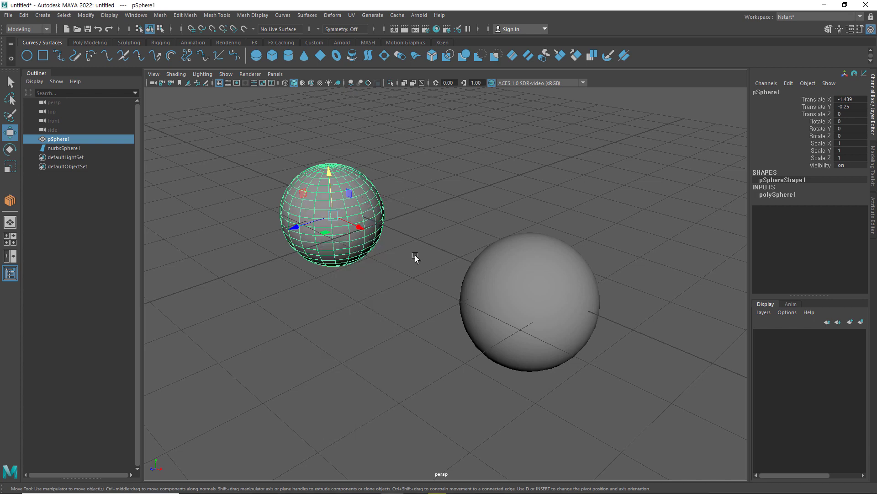
pyautogui.click(549, 291)
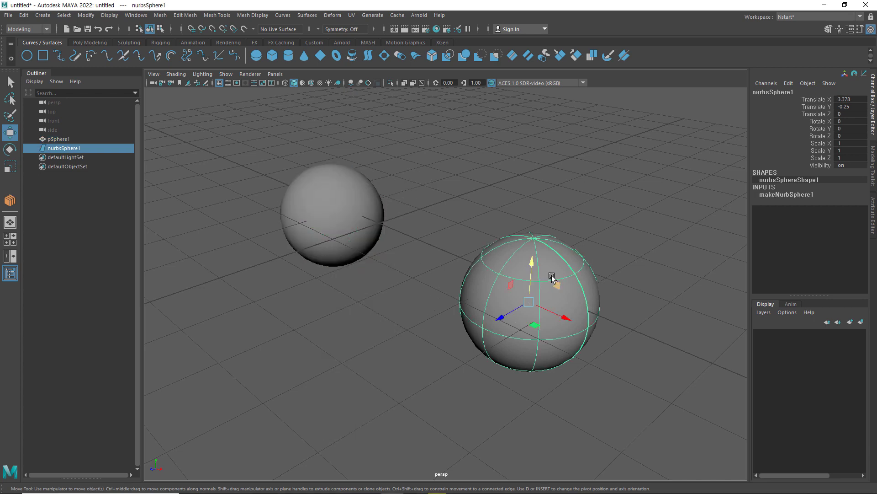
pyautogui.rightClick(553, 269)
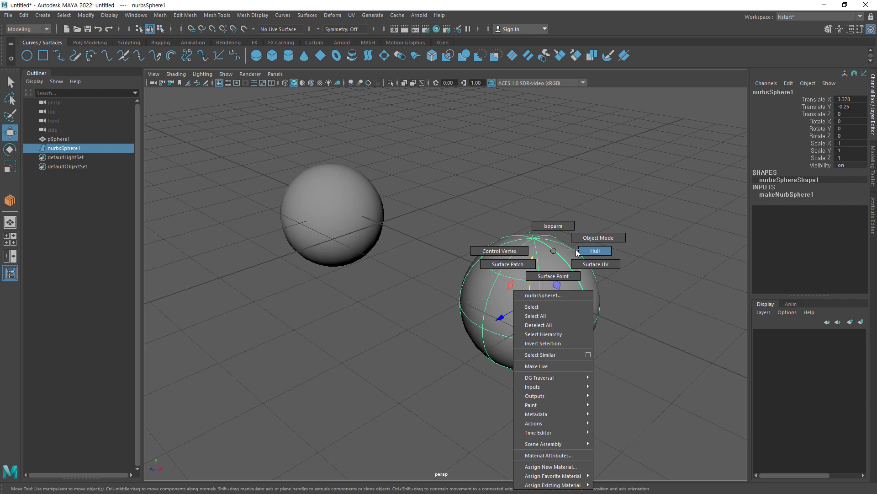
pyautogui.moveTo(565, 253); pyautogui.dragTo(555, 253, button='right')
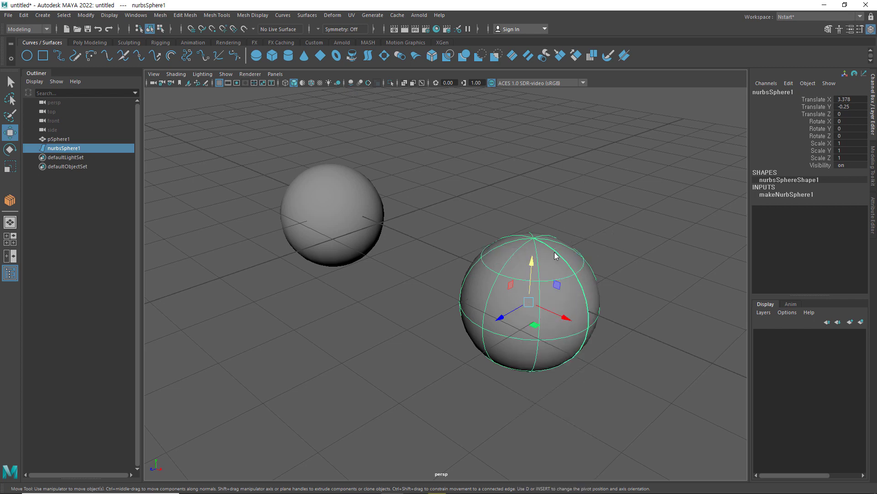
pyautogui.click(413, 249)
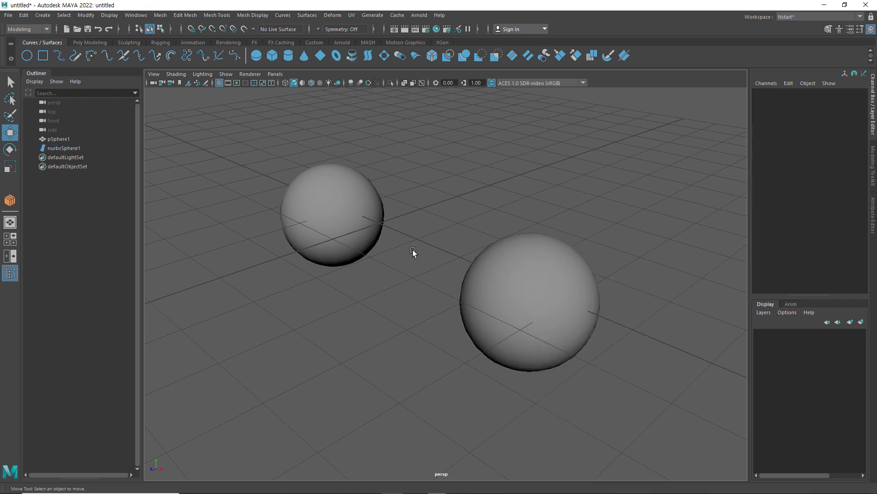
# Step: Switch the NURBS sphere to Control Vertex mode and select one control vertex on the upper side of the sphere
pyautogui.click(517, 274)
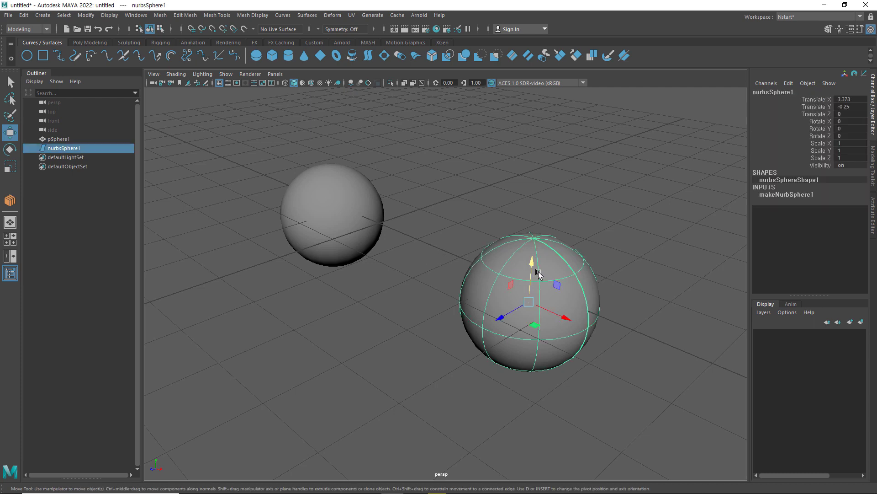
pyautogui.rightClick(539, 273)
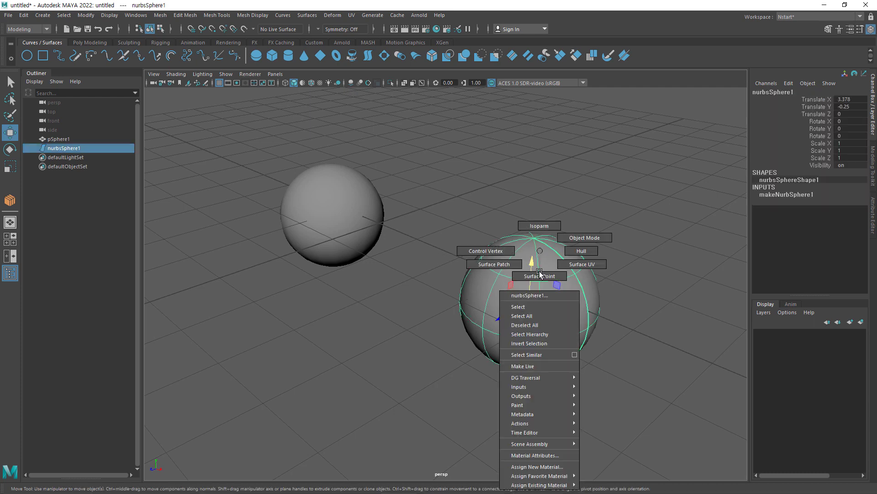
pyautogui.click(487, 251)
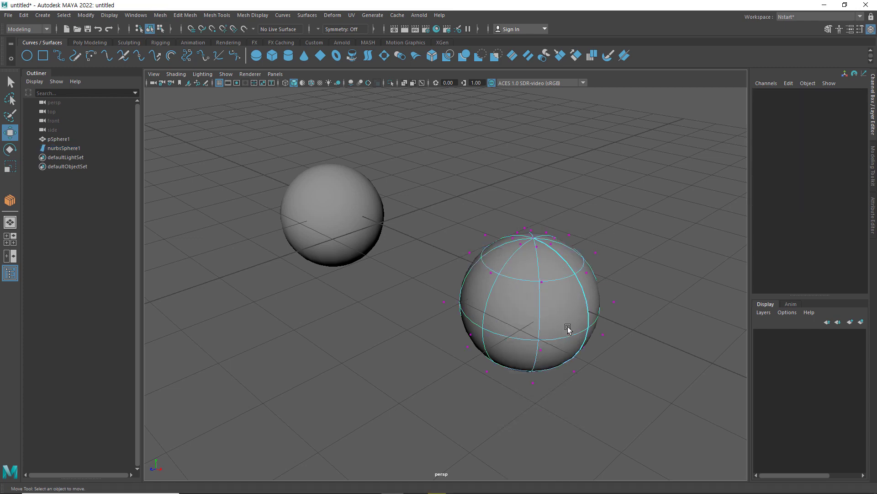
pyautogui.press('alt')
pyautogui.keyDown('alt'); pyautogui.moveTo(569, 325); pyautogui.dragTo(571, 317); pyautogui.keyUp('alt')
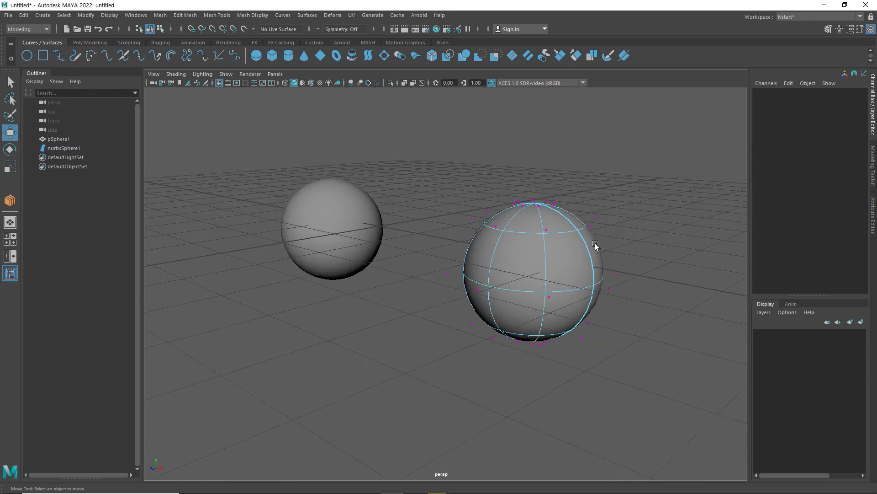
pyautogui.click(595, 218)
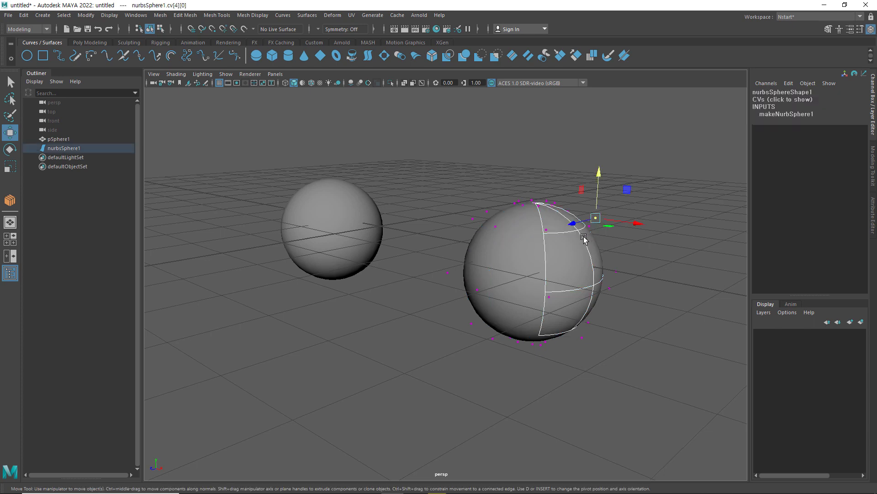
# Step: Try raising all control vertices in the upper part of the NURBS sphere, then undo the move
pyautogui.click(487, 212)
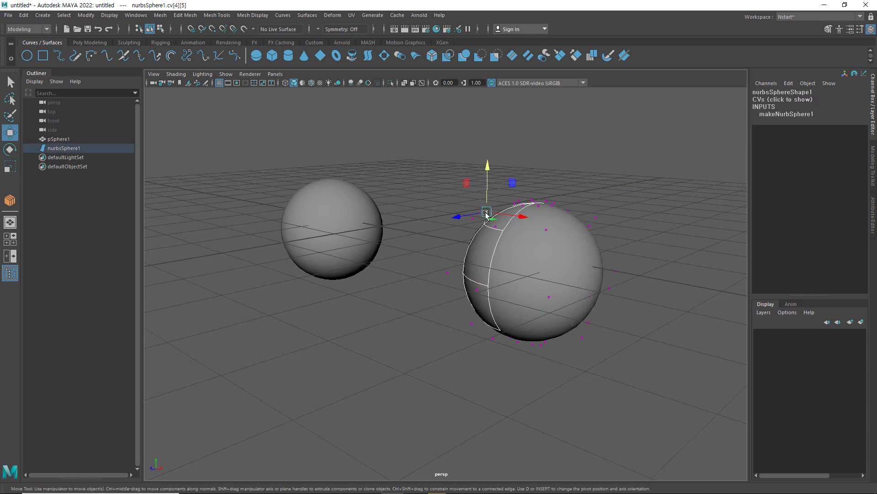
pyautogui.moveTo(443, 166); pyautogui.dragTo(619, 251)
pyautogui.moveTo(537, 167); pyautogui.dragTo(533, 145)
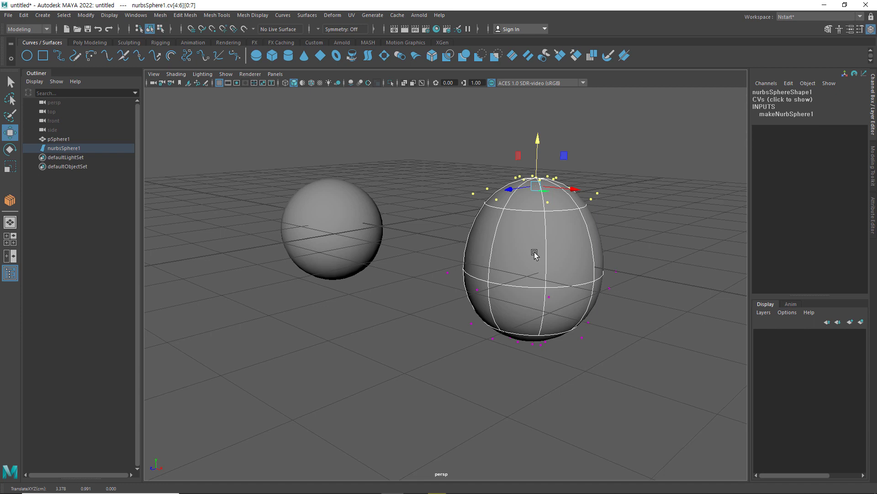
pyautogui.hotkey('ctrl', 'z')
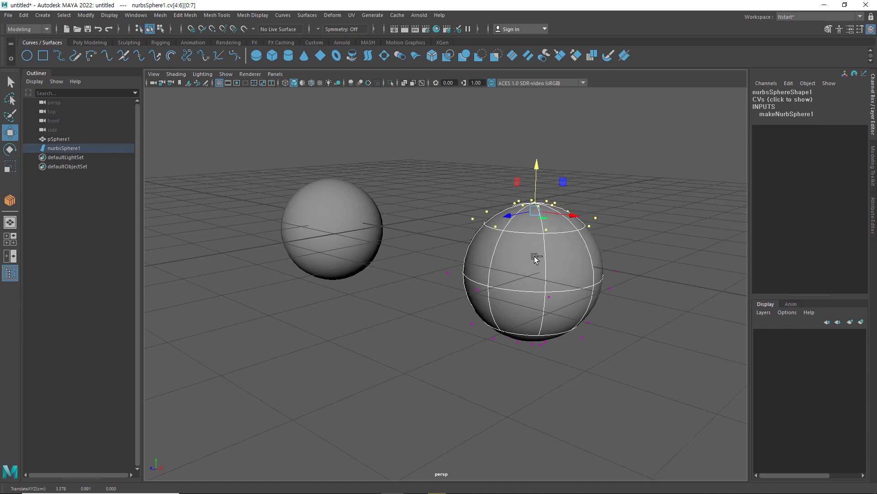
# Step: Try lowering the upper ring hull of the NURBS sphere in Hull mode, undo the move and return to Object Mode
pyautogui.rightClick(536, 259)
pyautogui.click(566, 252)
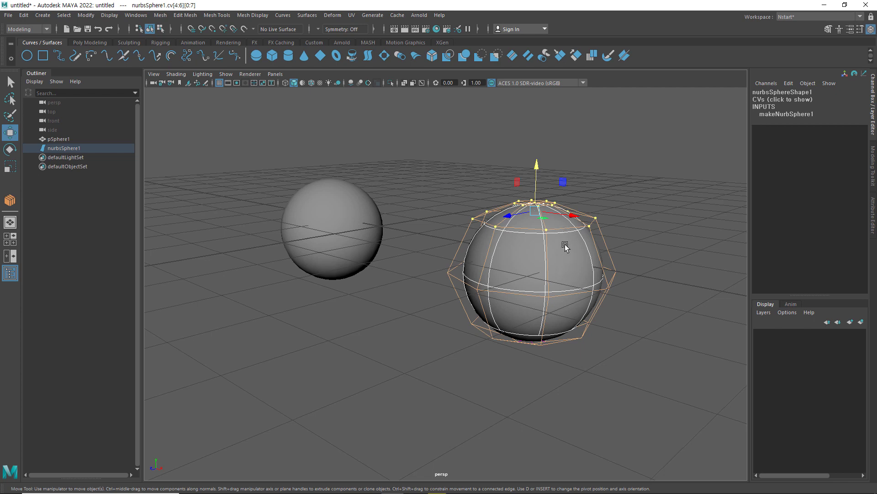
pyautogui.click(564, 295)
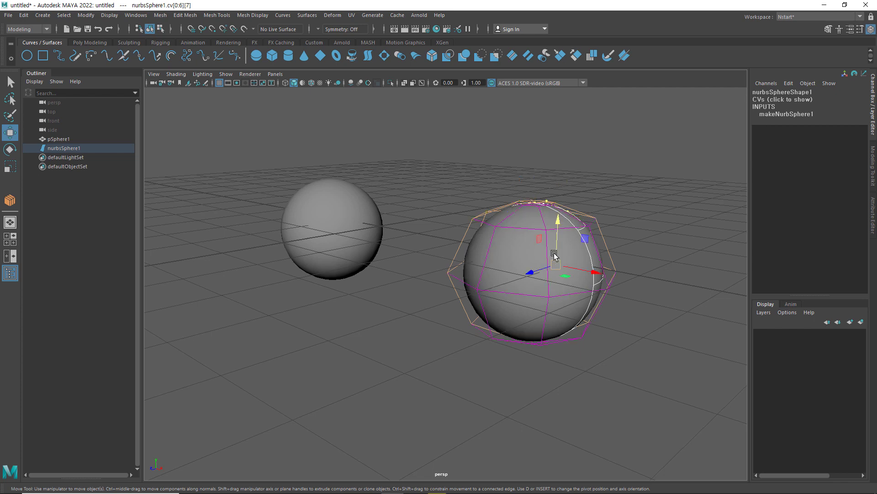
pyautogui.click(530, 229)
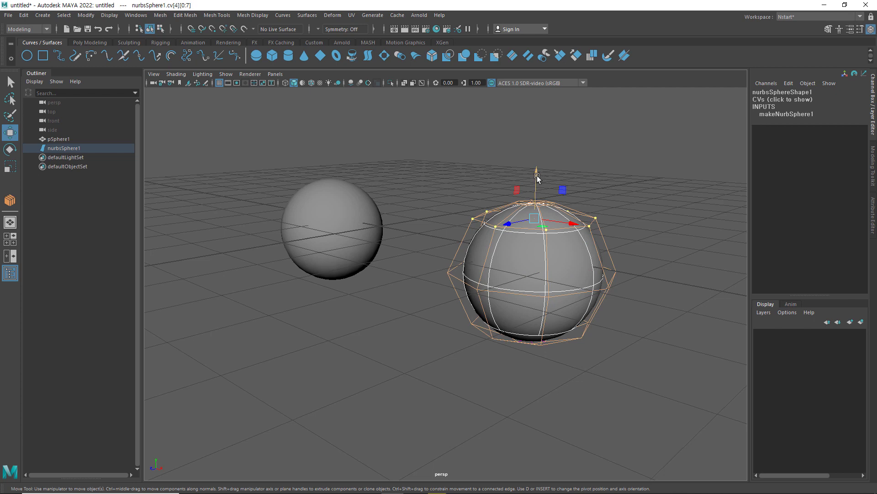
pyautogui.moveTo(536, 176); pyautogui.dragTo(545, 213)
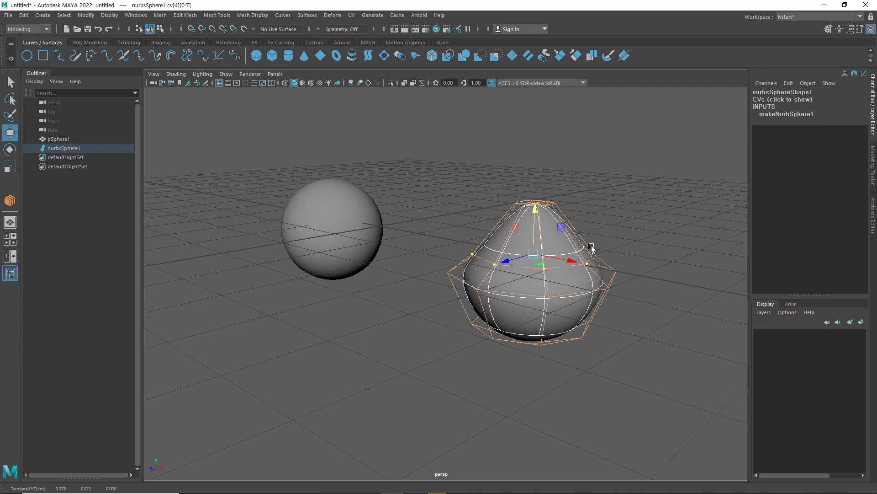
pyautogui.hotkey('ctrl', 'z')
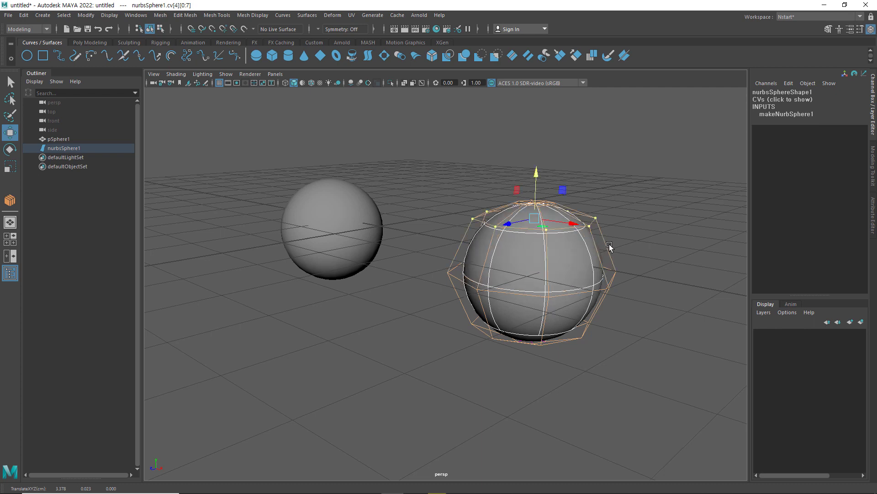
pyautogui.click(624, 220)
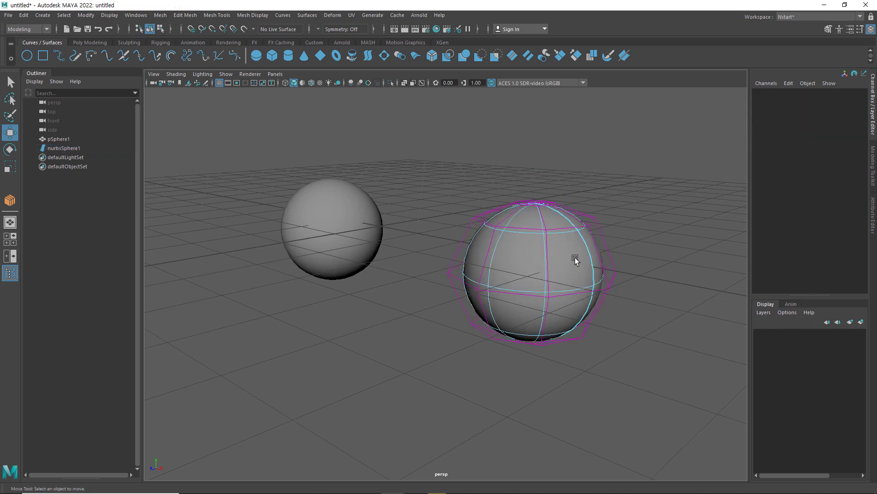
pyautogui.moveTo(575, 259); pyautogui.dragTo(603, 237, button='right')
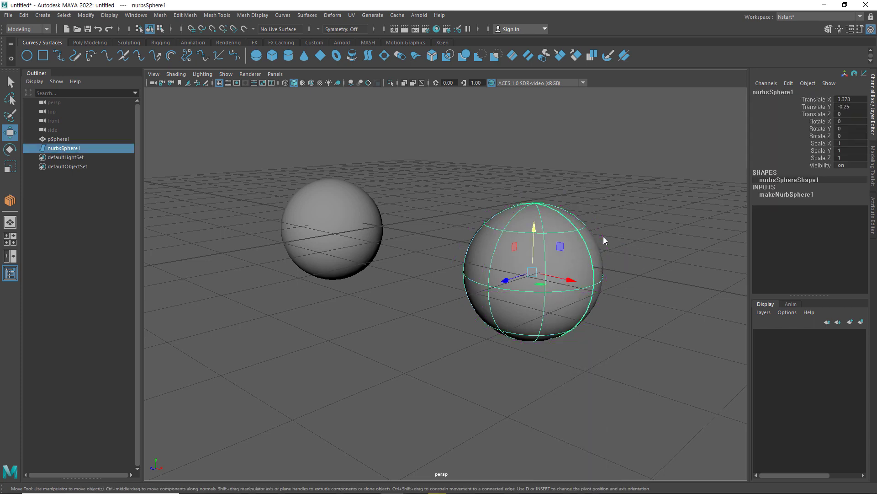
# Step: Examine the construction attributes of the polygon sphere and of the NURBS sphere
pyautogui.click(347, 212)
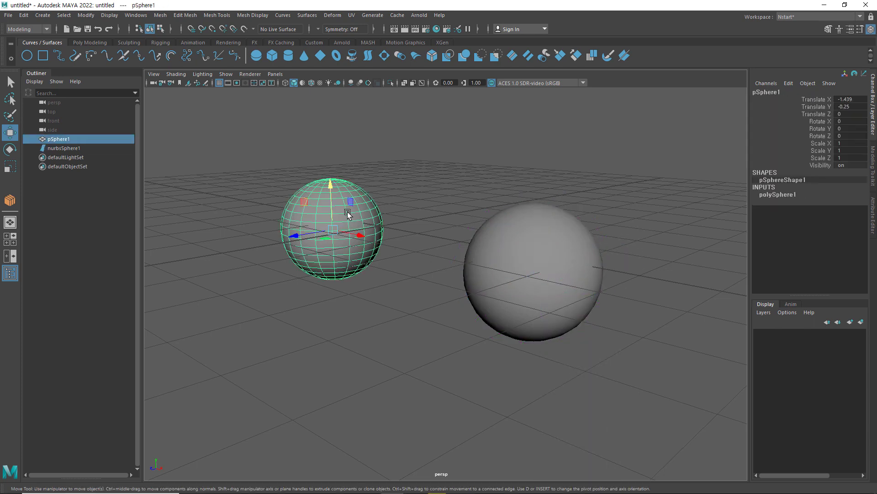
pyautogui.click(778, 196)
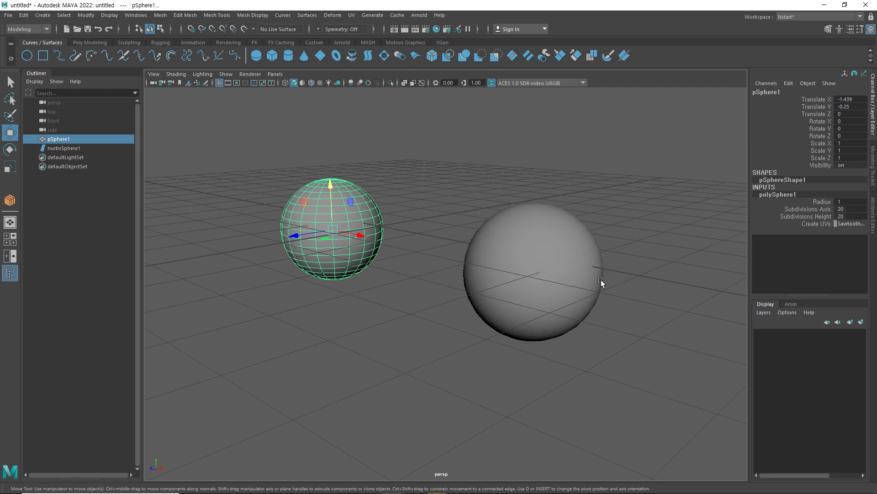
pyautogui.click(564, 271)
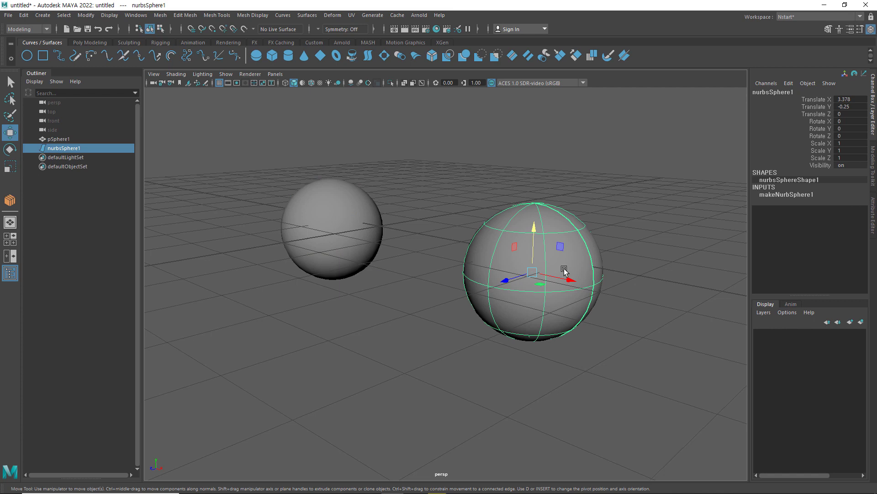
pyautogui.click(783, 196)
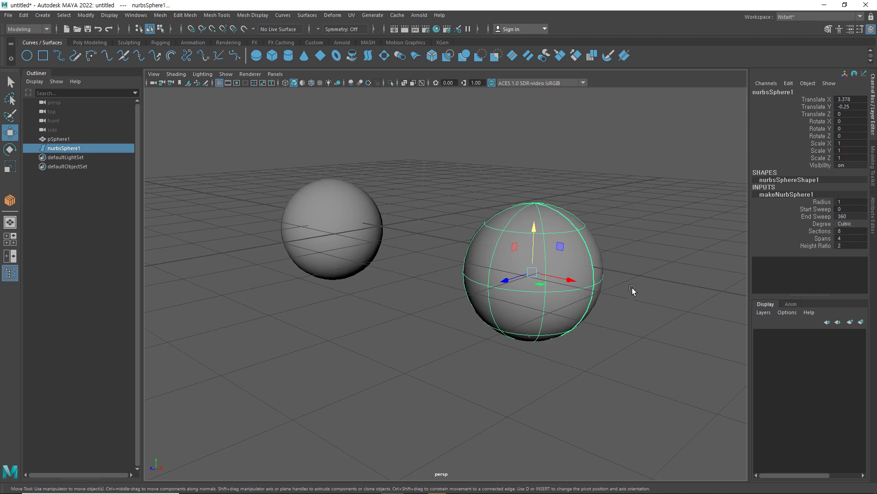
pyautogui.keyDown('alt'); pyautogui.moveTo(629, 296); pyautogui.dragTo(596, 297); pyautogui.keyUp('alt')
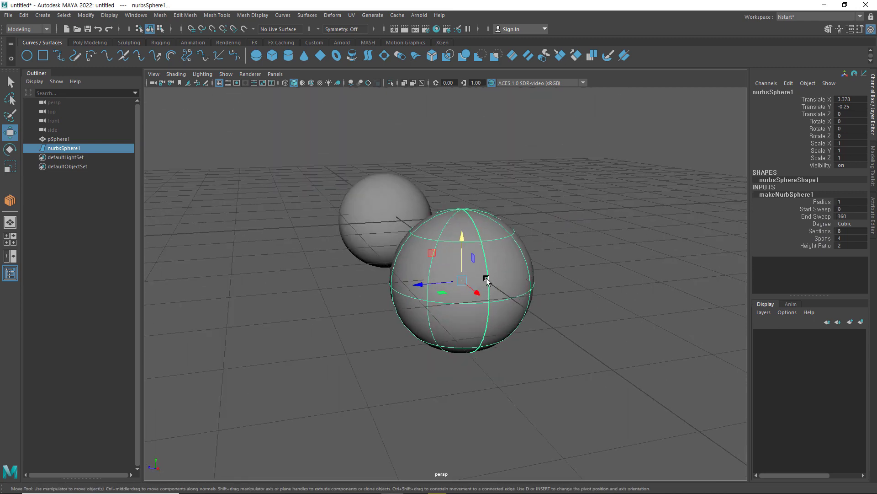
pyautogui.moveTo(486, 276)
pyautogui.keyDown('alt'); pyautogui.mouseDown()
pyautogui.moveTo(485, 290)
pyautogui.moveTo(429, 310)
pyautogui.moveTo(519, 282)
pyautogui.moveTo(504, 276)
pyautogui.mouseUp(); pyautogui.keyUp('alt')
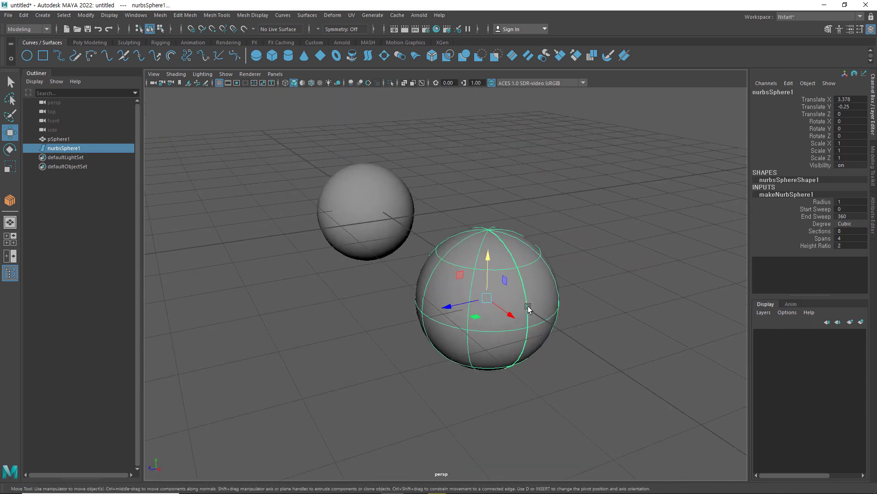
# Step: Open a wedge in the NURBS sphere with a Start Sweep of 33.502 and an End Sweep of 334.79
pyautogui.click(849, 209)
pyautogui.write('360')
pyautogui.press('Return')
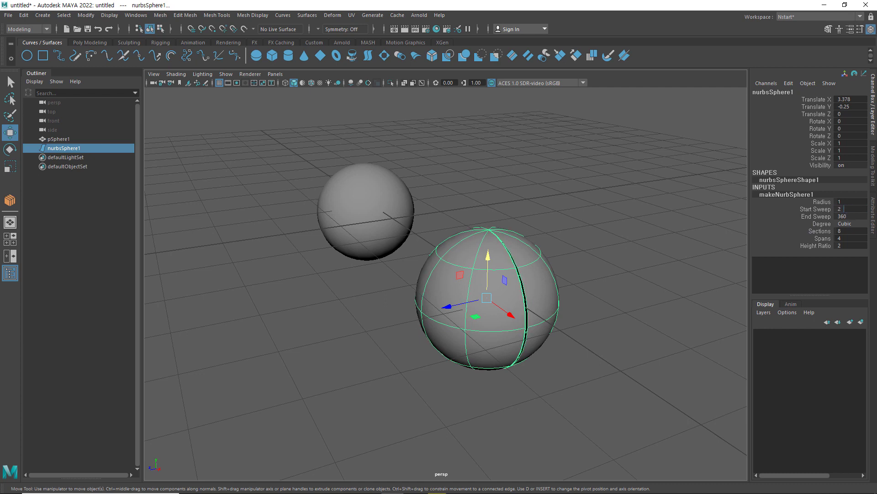
pyautogui.moveTo(849, 209); pyautogui.dragTo(866, 209, button='middle')
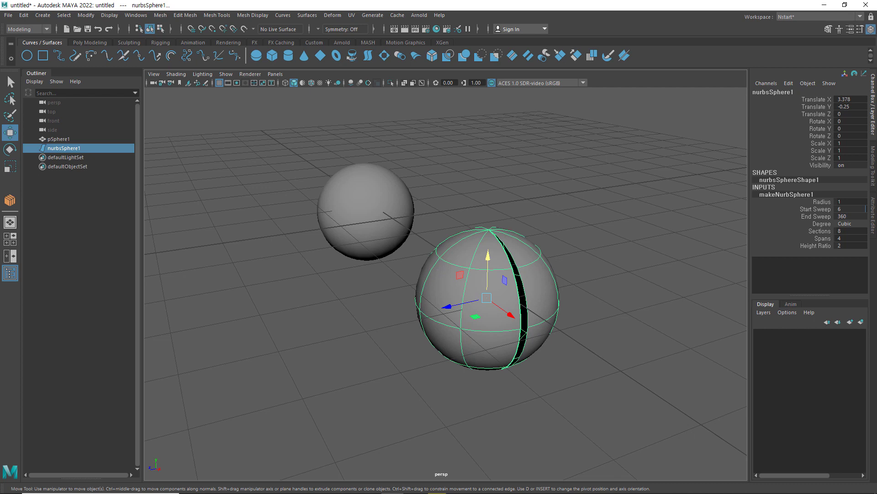
pyautogui.click(823, 209)
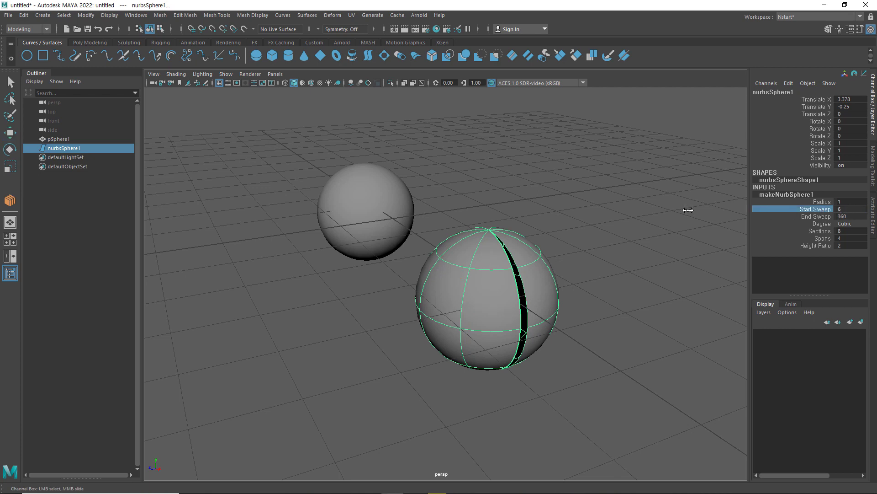
pyautogui.moveTo(688, 210); pyautogui.dragTo(663, 223, button='middle')
pyautogui.click(812, 218)
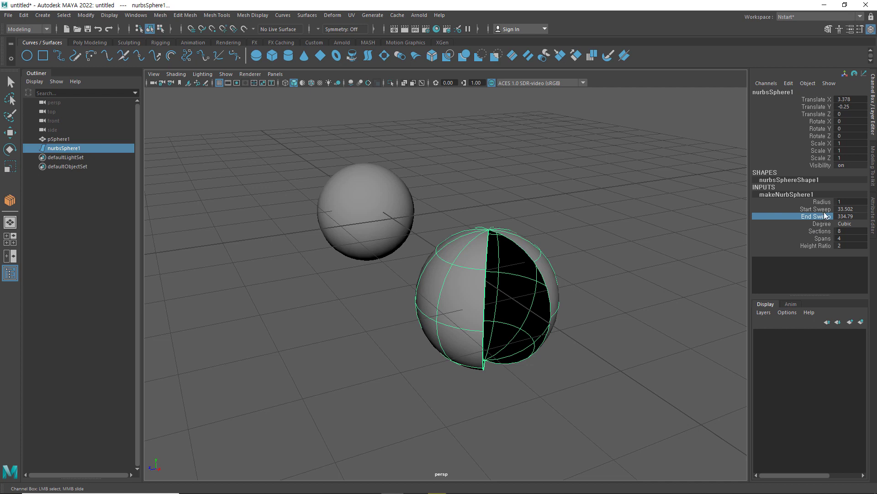
# Step: Close the NURBS sphere by setting Start Sweep to 0 and End Sweep to 360
pyautogui.doubleClick(851, 209)
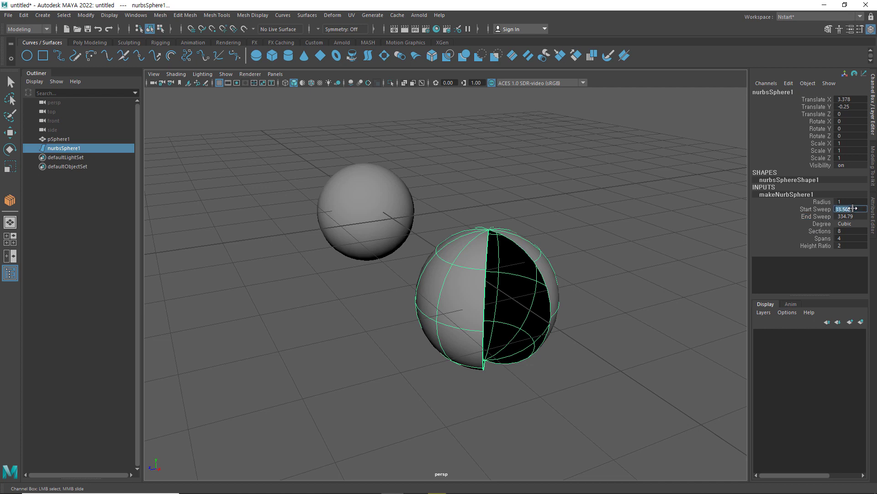
pyautogui.write('0')
pyautogui.press('Return')
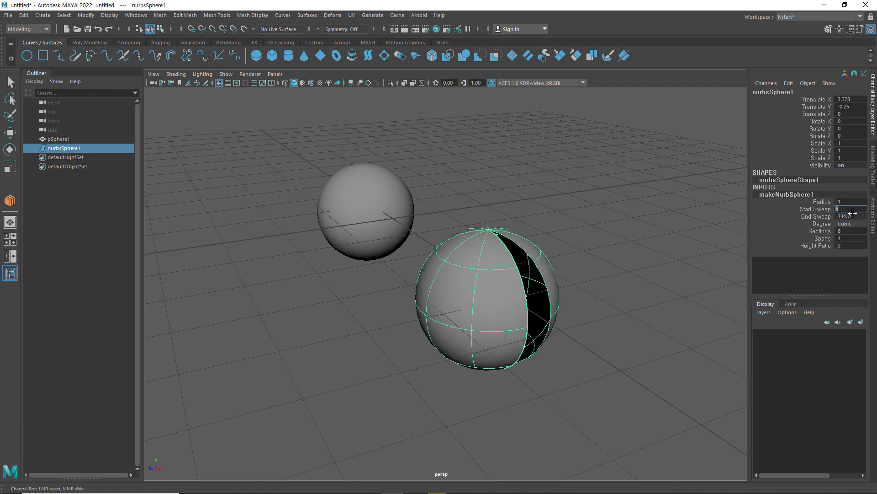
pyautogui.doubleClick(852, 217)
pyautogui.write('360')
pyautogui.press('Return')
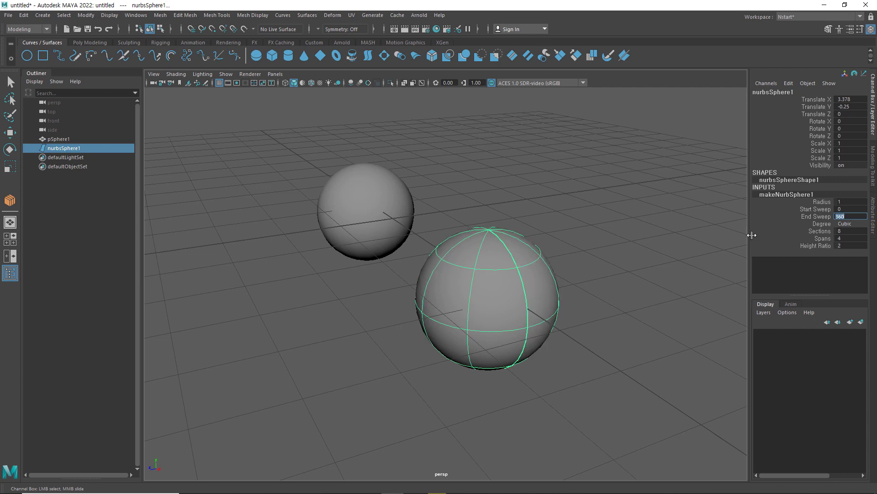
# Step: Set the NURBS sphere's Sections to 10 and Spans to 7, then clear the selection
pyautogui.click(828, 235)
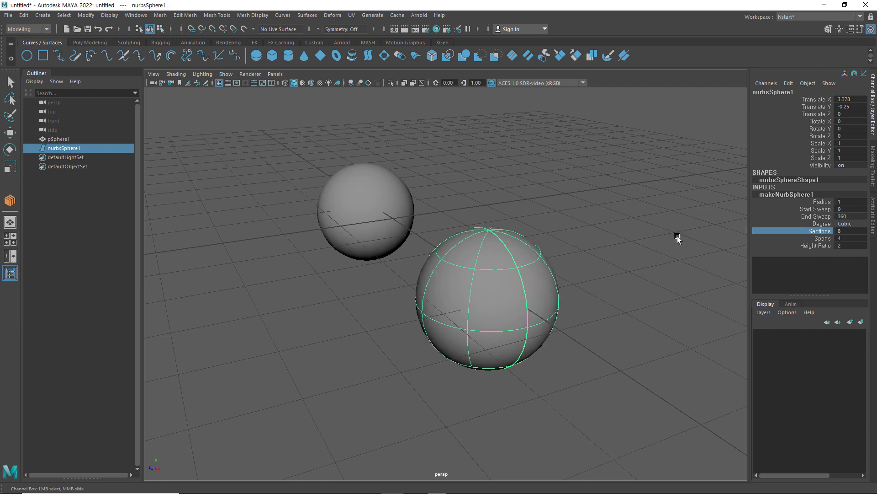
pyautogui.moveTo(677, 236); pyautogui.dragTo(688, 240, button='middle')
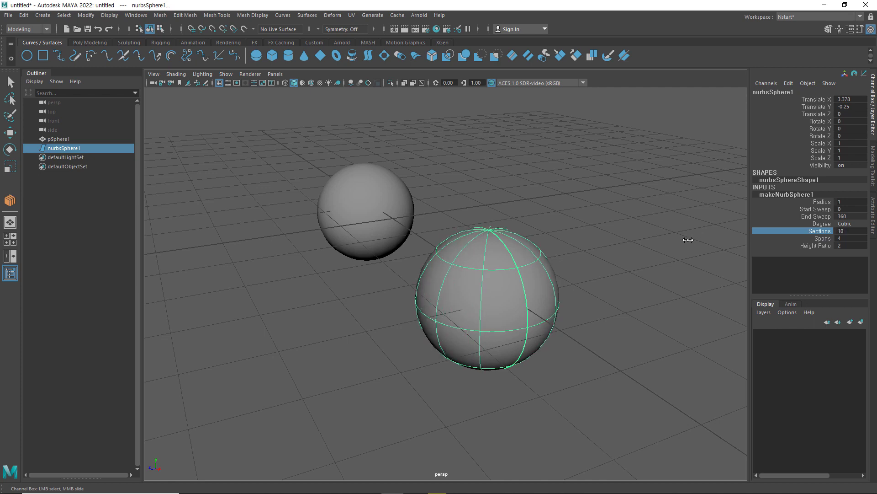
pyautogui.click(823, 238)
pyautogui.moveTo(677, 257); pyautogui.dragTo(686, 256, button='middle')
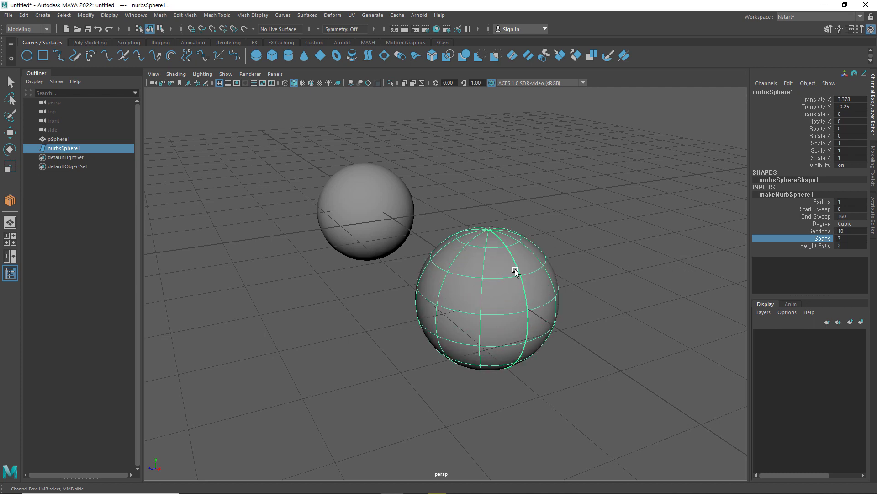
pyautogui.click(812, 231)
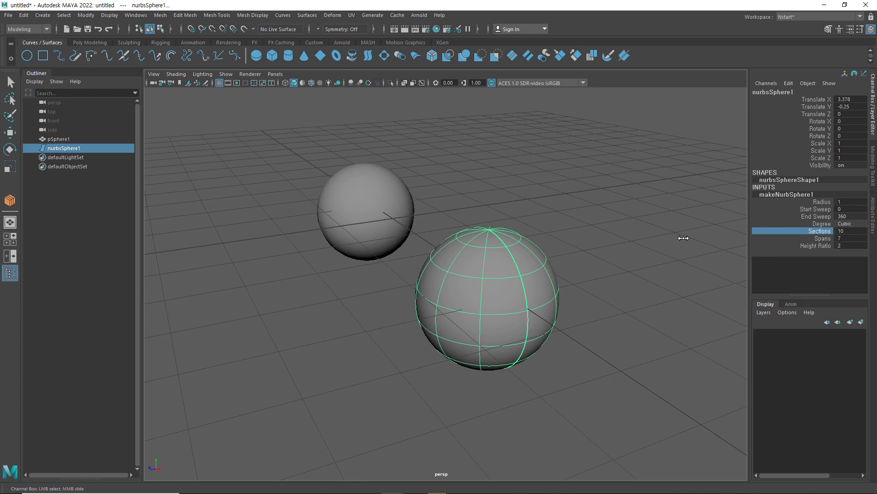
pyautogui.moveTo(683, 238)
pyautogui.mouseDown(button='middle')
pyautogui.moveTo(668, 239)
pyautogui.moveTo(683, 244)
pyautogui.mouseUp(button='middle')
pyautogui.press('w')
pyautogui.click(612, 336)
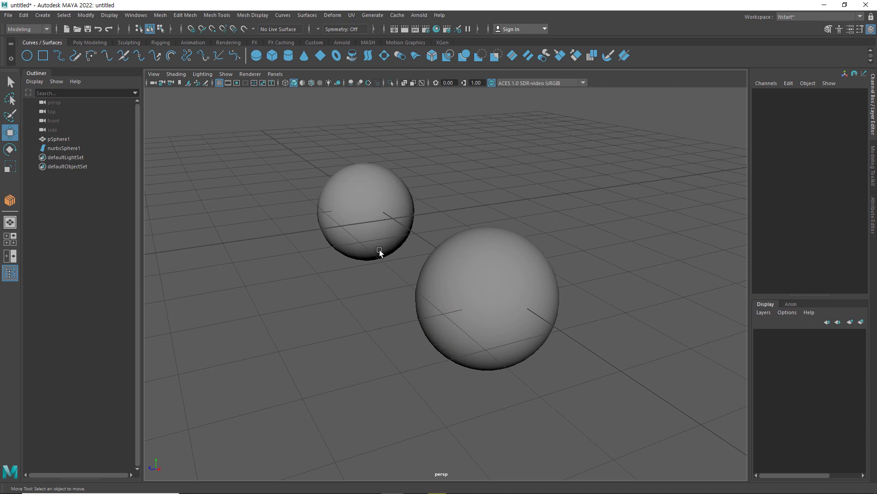
# Step: Compare the polygon sphere's wireframe with the NURBS sphere's surface curves by selecting each in turn, ending on the NURBS sphere
pyautogui.click(379, 226)
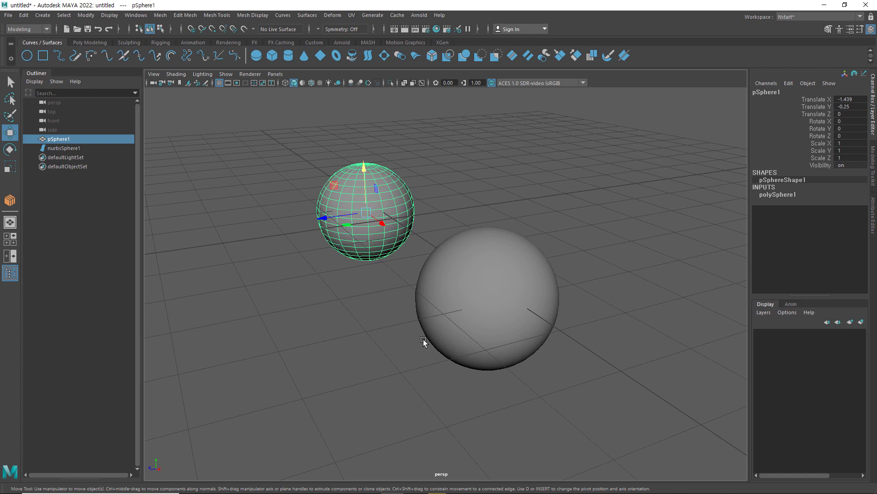
pyautogui.click(490, 309)
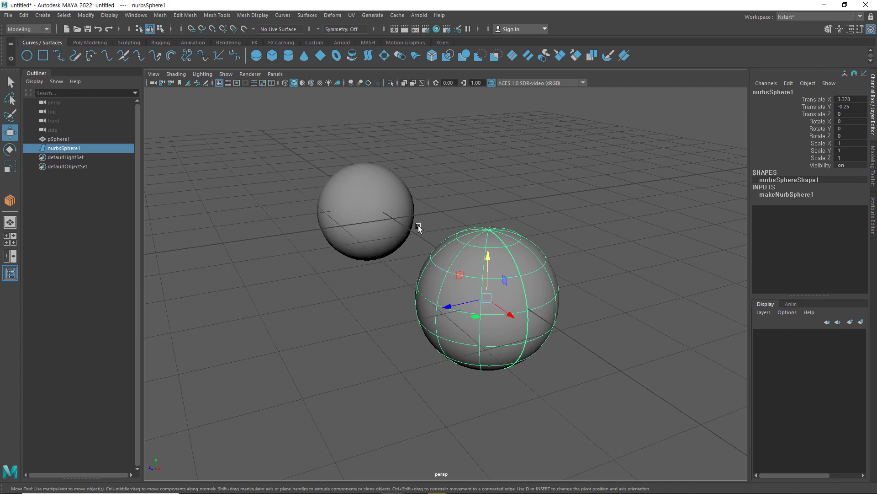
pyautogui.click(385, 196)
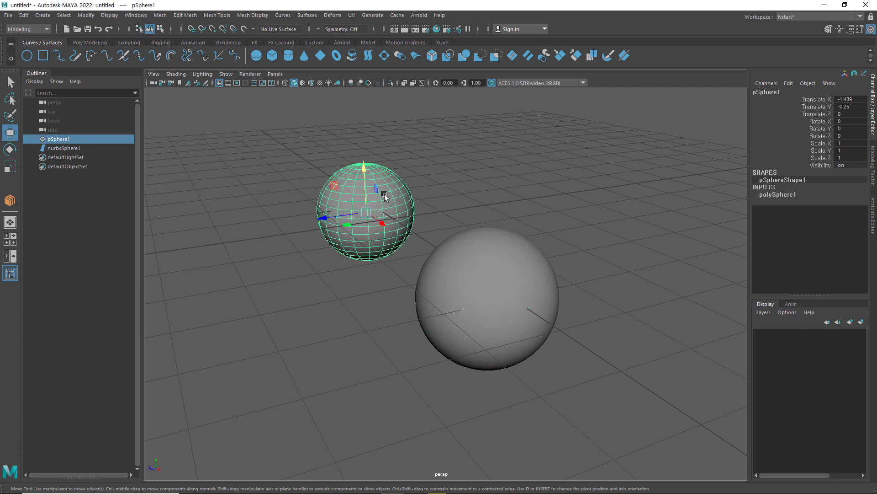
pyautogui.click(489, 283)
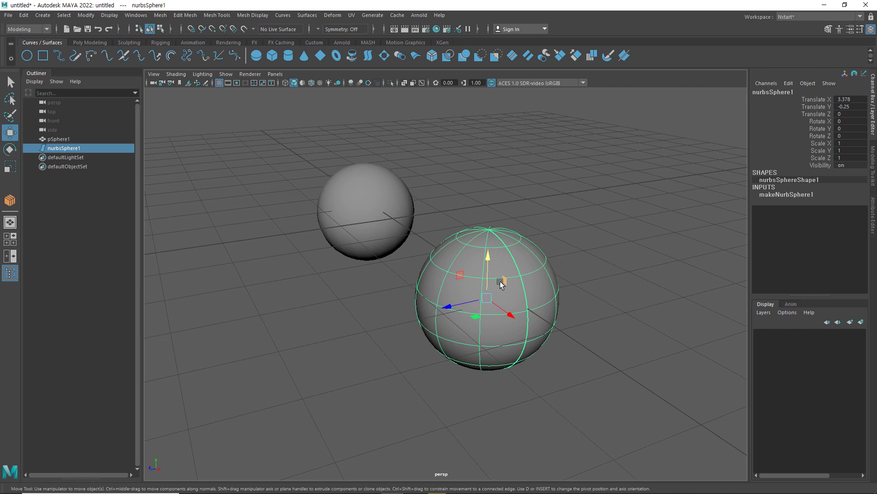
pyautogui.click(574, 342)
pyautogui.click(517, 283)
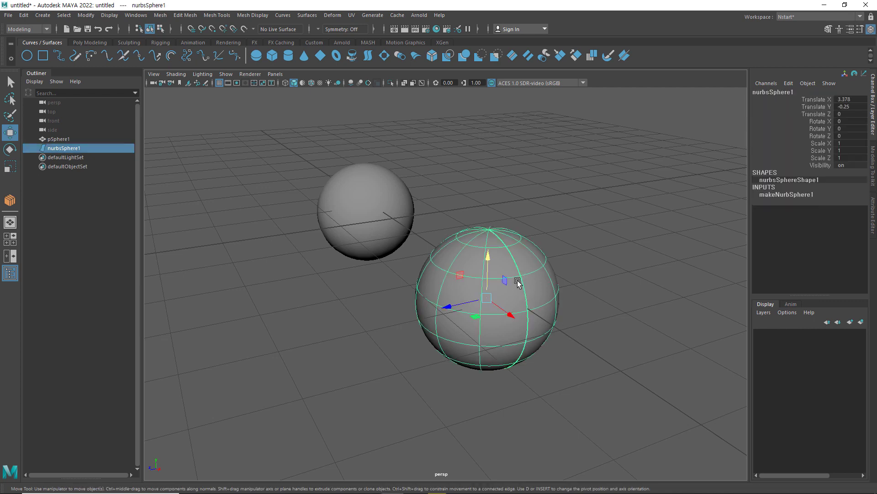